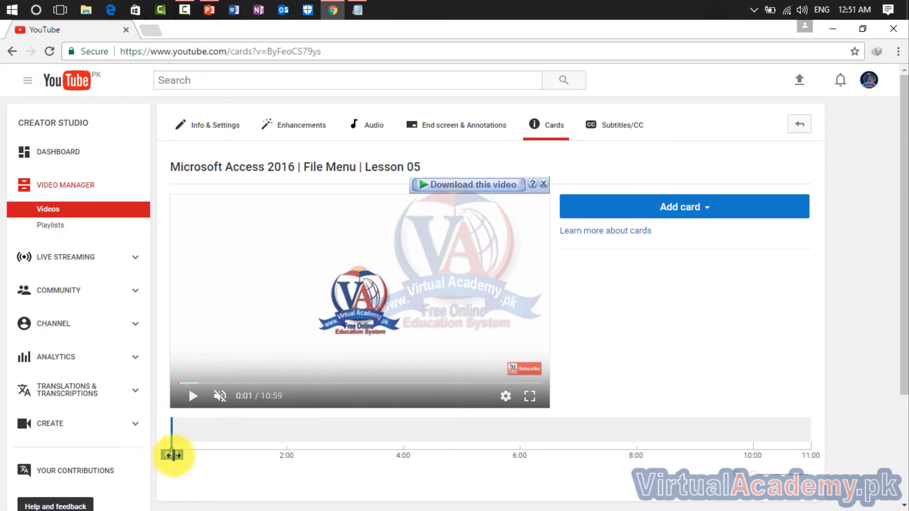
# Move the timeline marker to 0:00 at the start of the video and dismiss the video download overlay.
pyautogui.moveTo(173, 455); pyautogui.dragTo(157, 455)
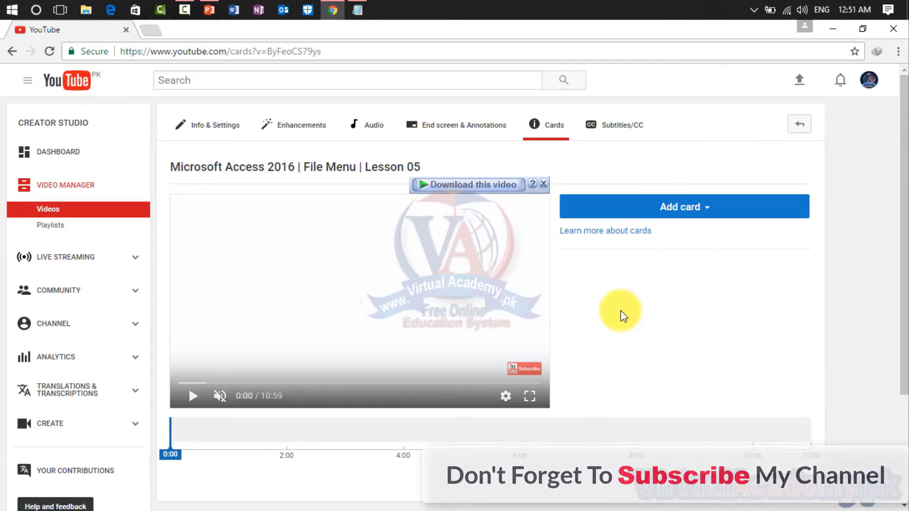
pyautogui.click(543, 183)
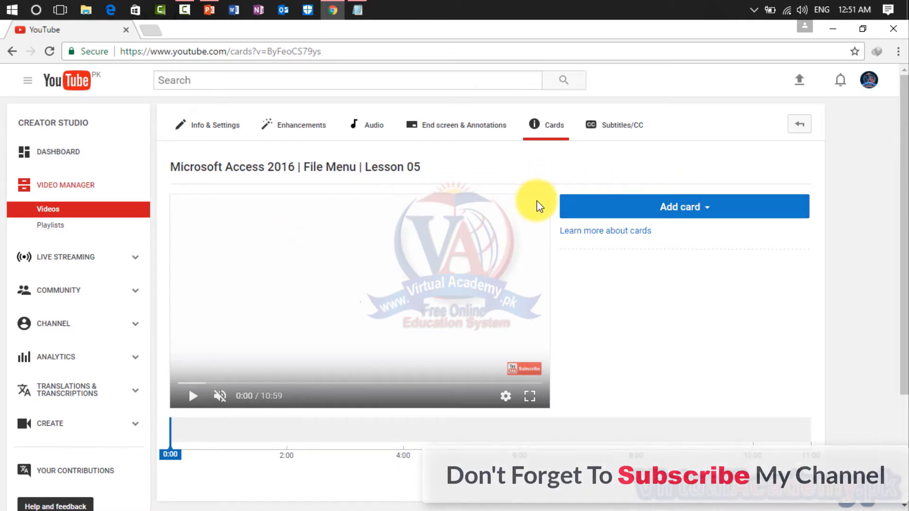
# Open the list of card types and examine the Video or Playlist, Channel, Donation, Poll and Link options.
pyautogui.click(708, 209)
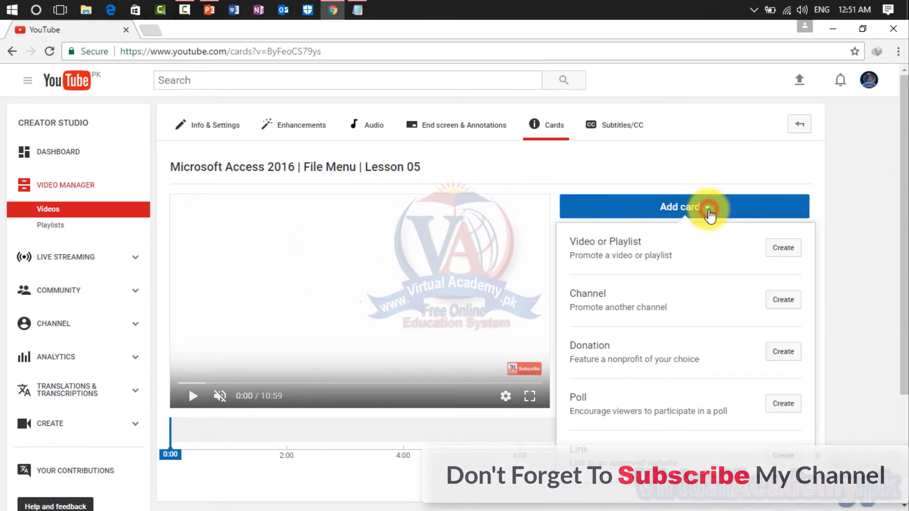
pyautogui.scroll(-3, 706, 245)
pyautogui.scroll(2, 708, 245)
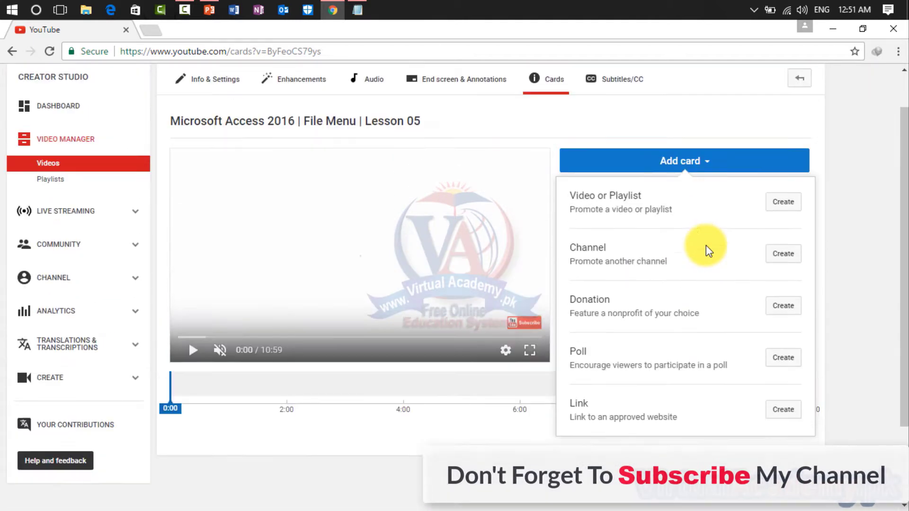
pyautogui.scroll(1, 706, 246)
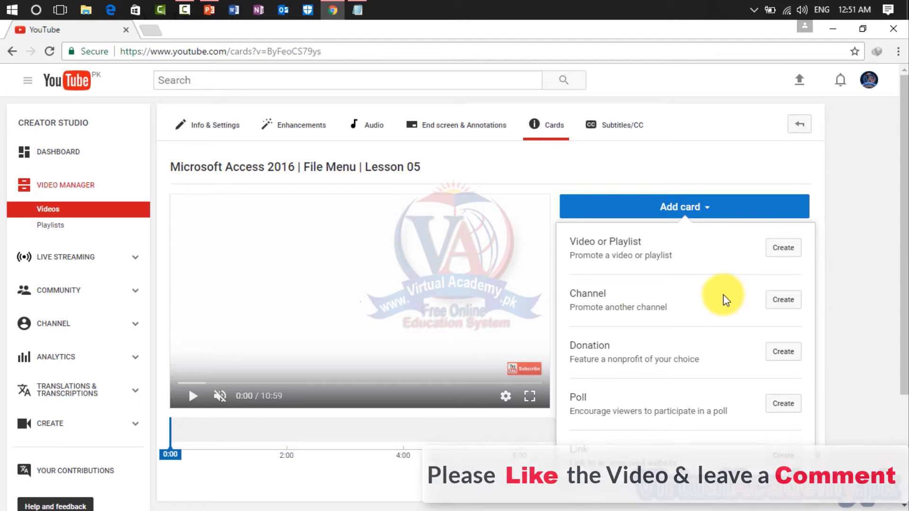
pyautogui.moveTo(693, 305); pyautogui.dragTo(574, 307)
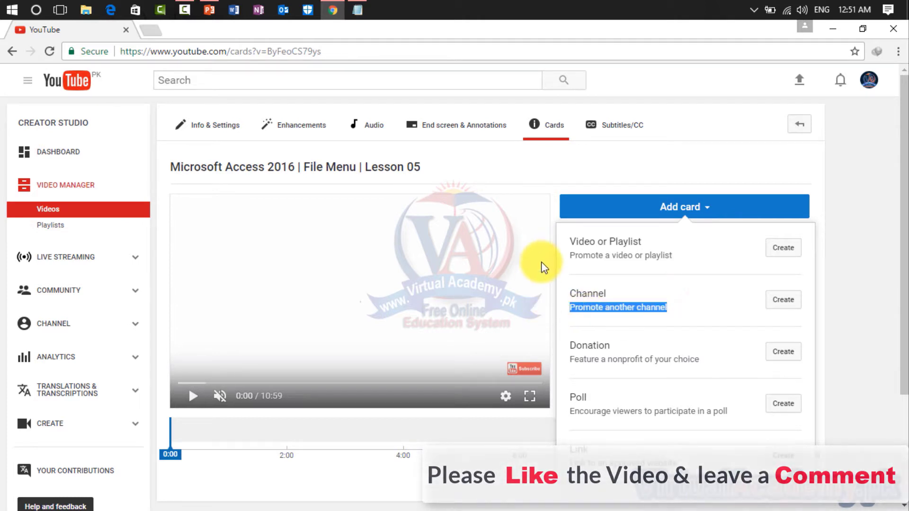
pyautogui.click(697, 307)
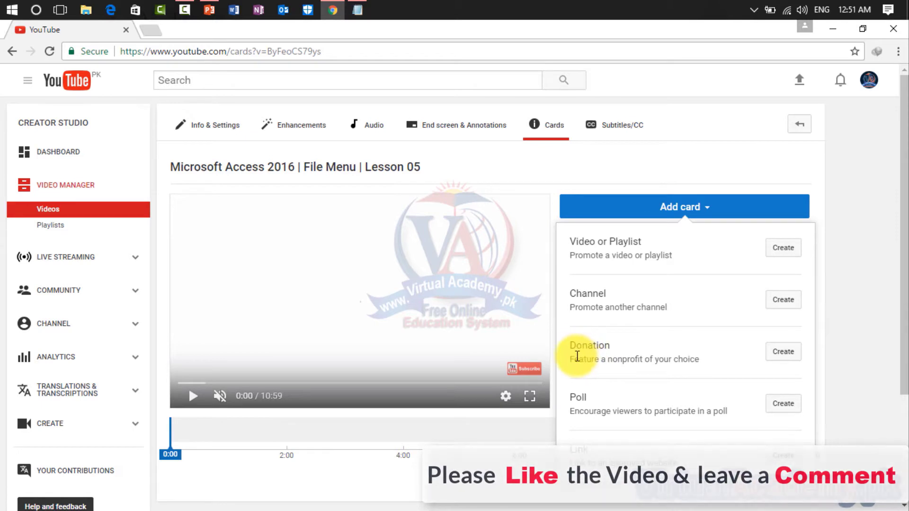
pyautogui.moveTo(700, 361); pyautogui.dragTo(571, 241)
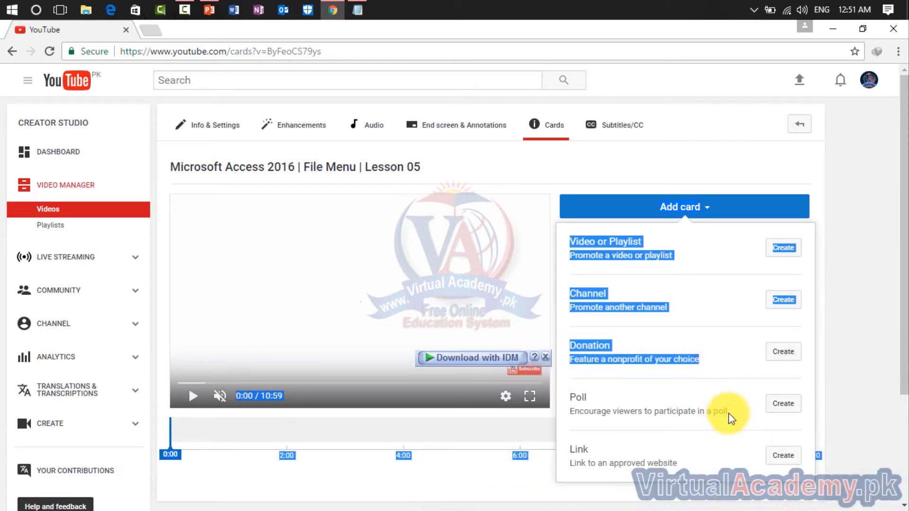
pyautogui.moveTo(731, 410); pyautogui.dragTo(560, 412)
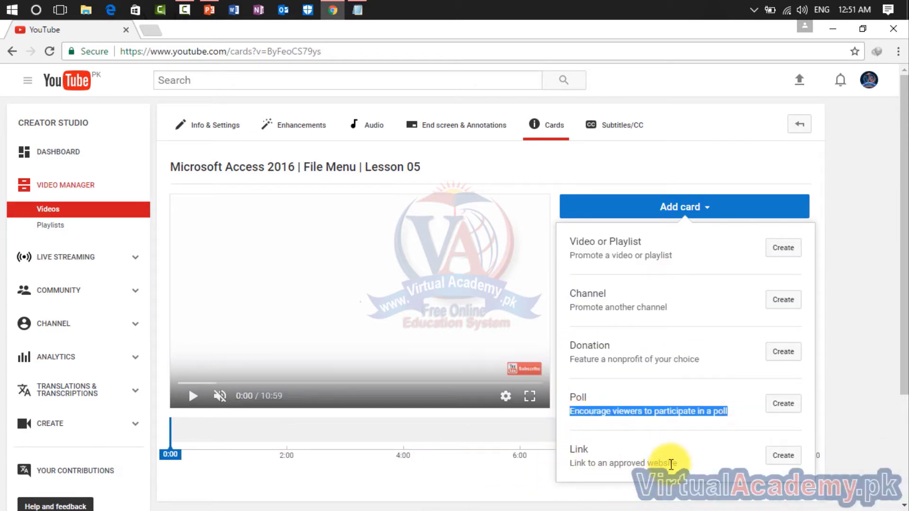
pyautogui.moveTo(685, 464); pyautogui.dragTo(497, 446)
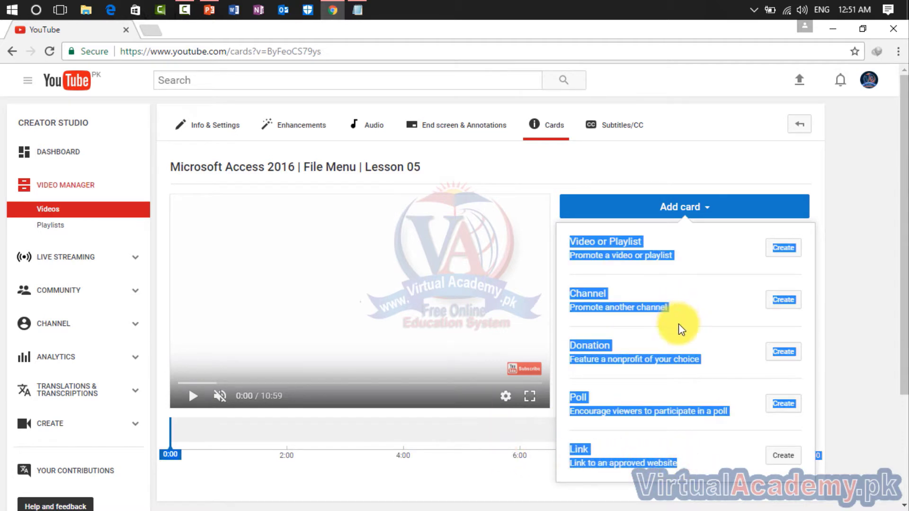
pyautogui.click(693, 263)
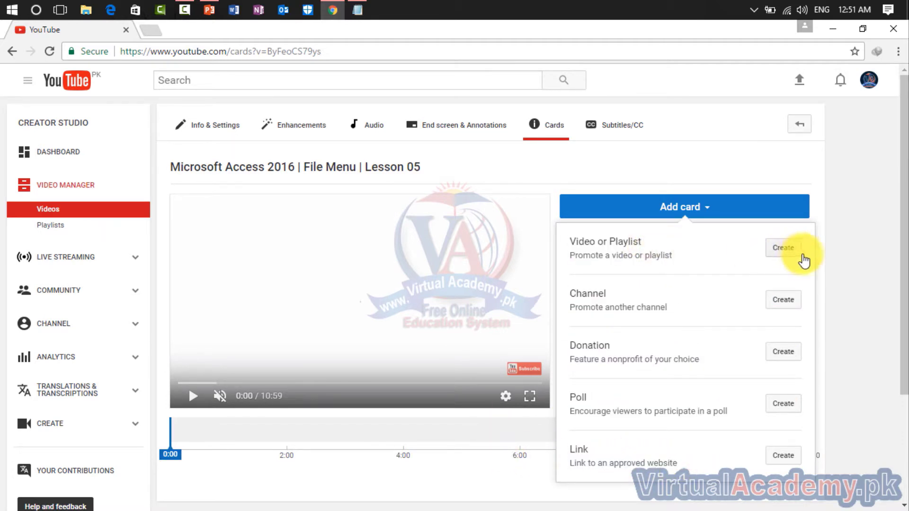
# Start a Video or Playlist card and select the AutoCAD Architecture 2017 playlist.
pyautogui.click(783, 249)
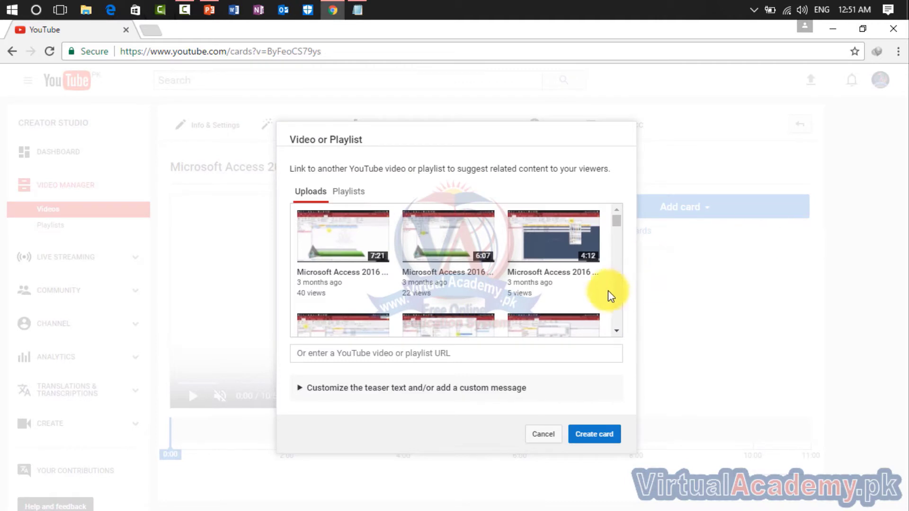
pyautogui.click(344, 192)
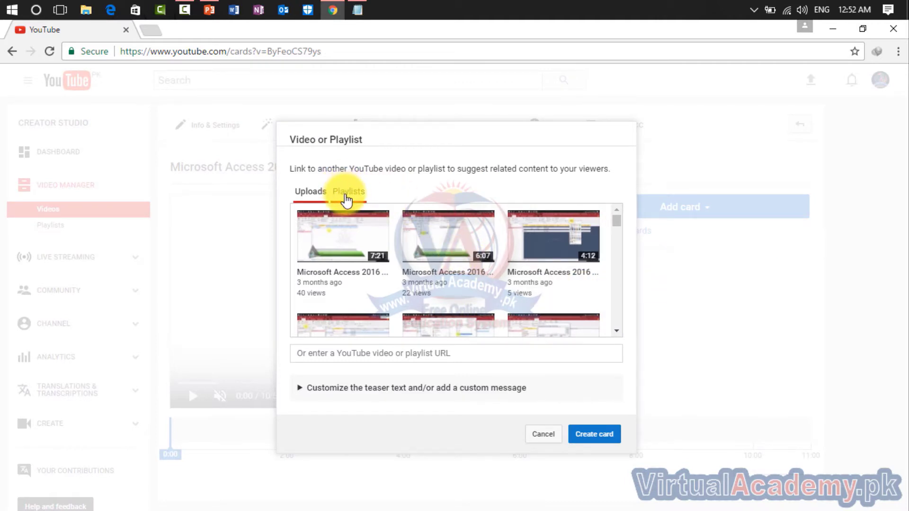
pyautogui.scroll(-2, 608, 225)
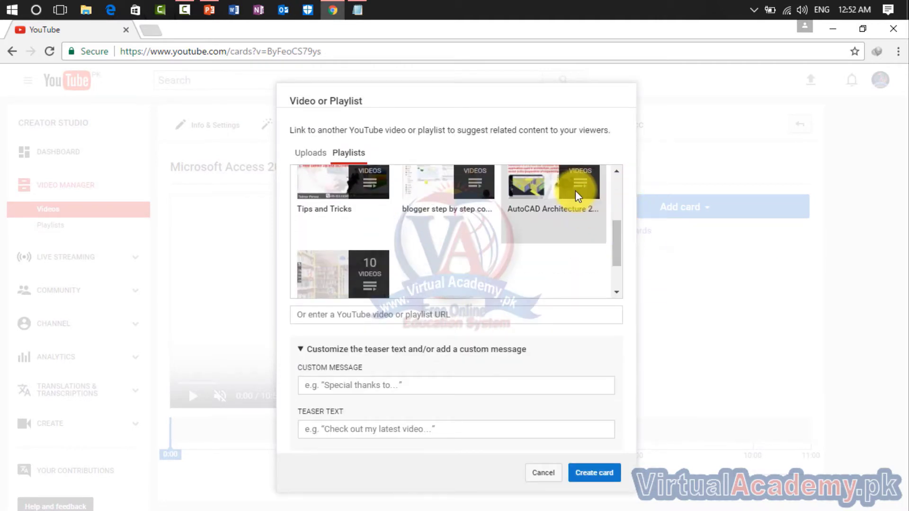
pyautogui.scroll(1, 558, 191)
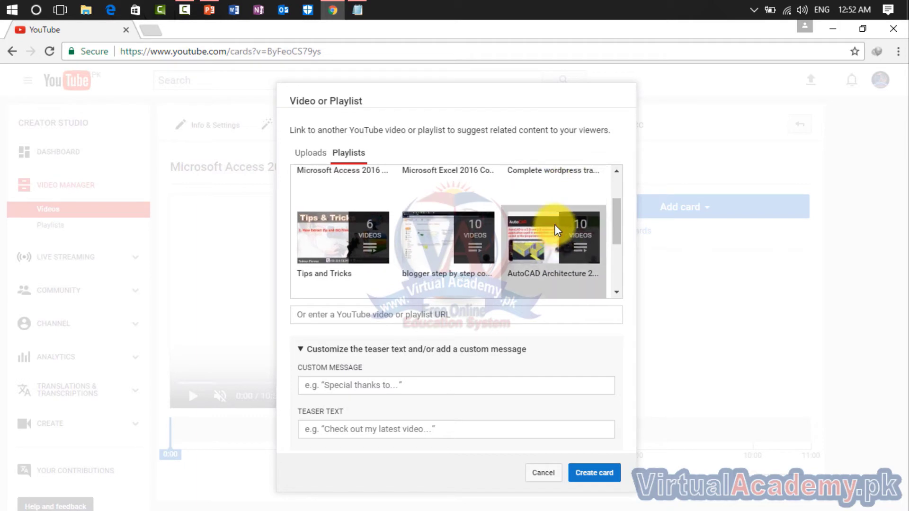
# Inspect the optional custom message and teaser text fields, leave both empty, and create the playlist card.
pyautogui.click(301, 351)
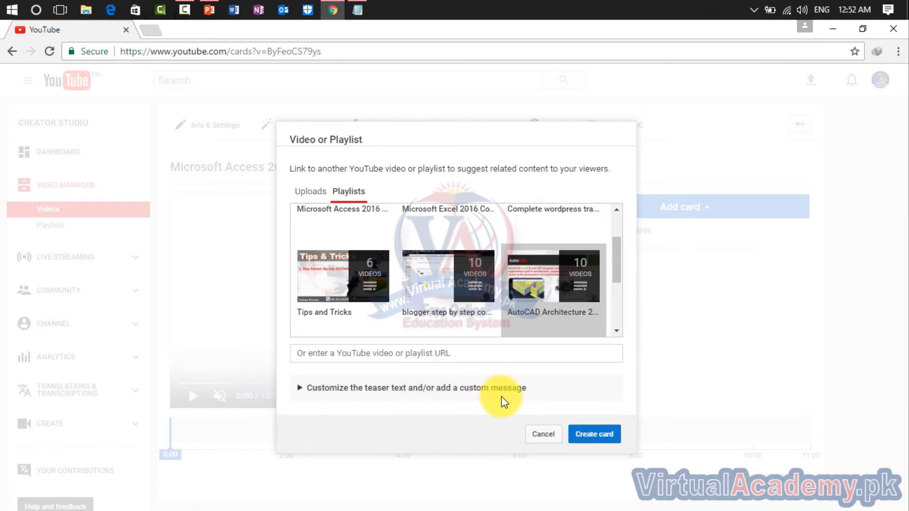
pyautogui.click(300, 390)
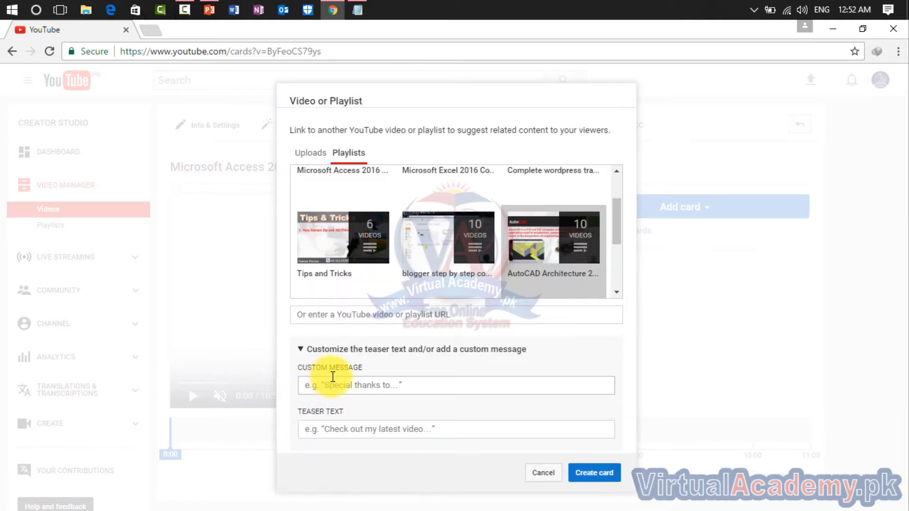
pyautogui.click(378, 385)
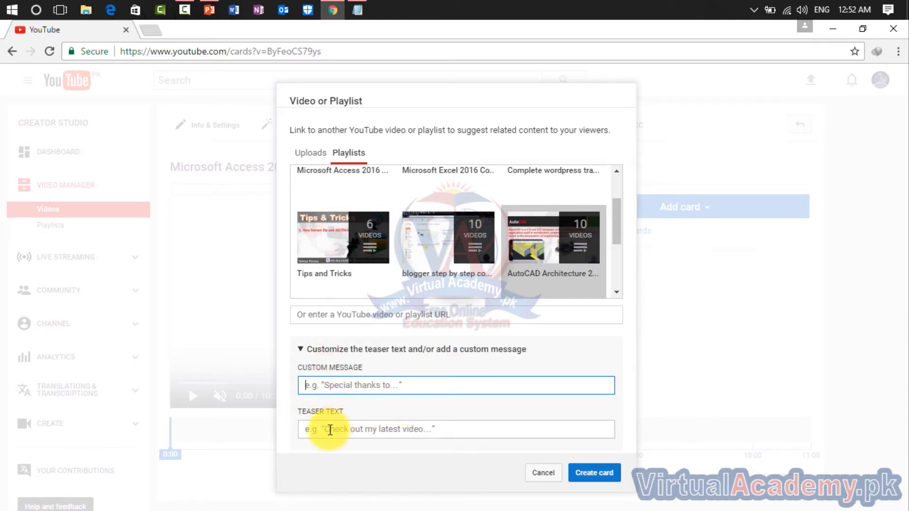
pyautogui.click(421, 430)
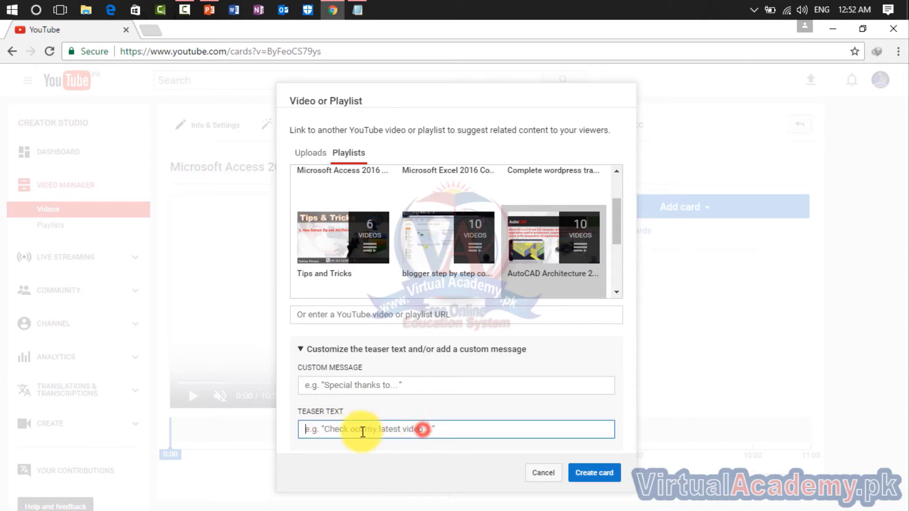
pyautogui.click(384, 387)
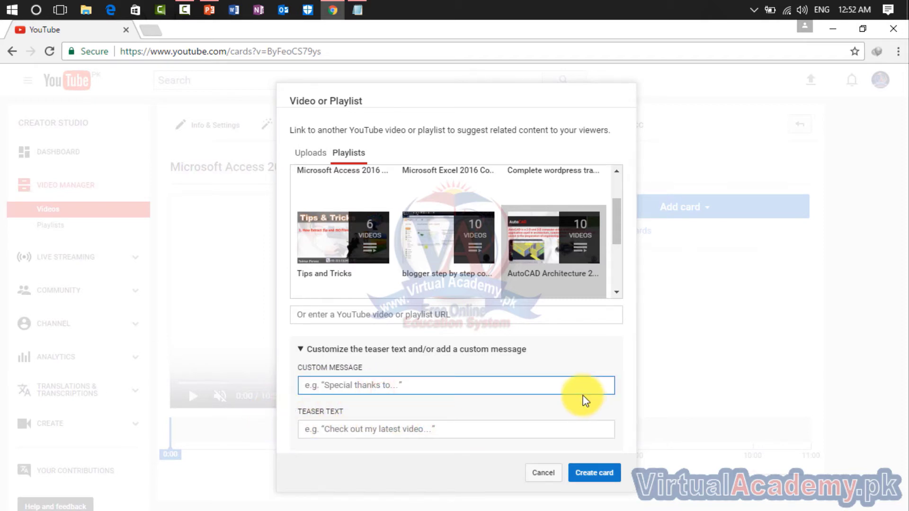
pyautogui.click(420, 430)
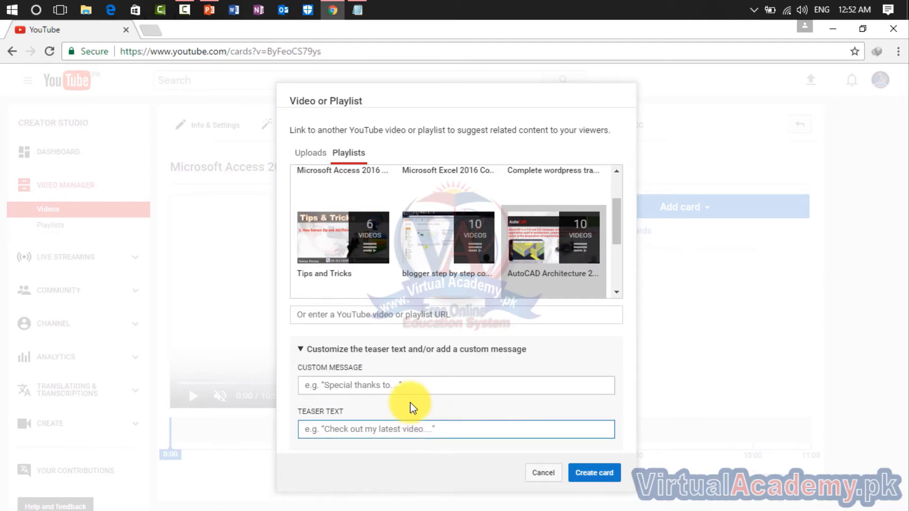
pyautogui.click(407, 386)
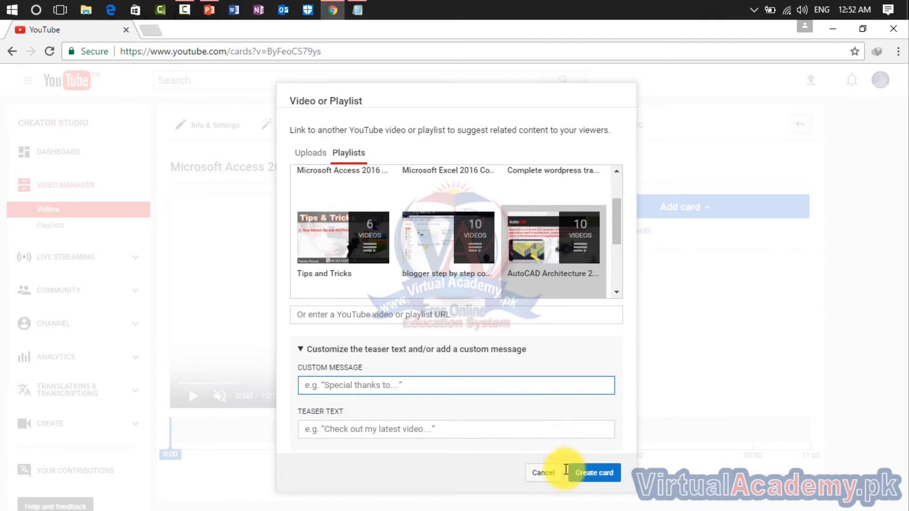
pyautogui.click(306, 349)
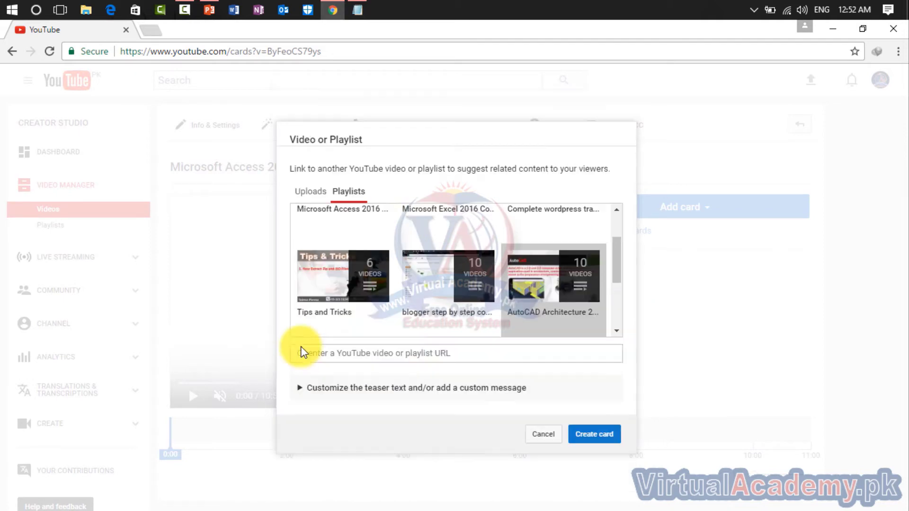
pyautogui.click(595, 434)
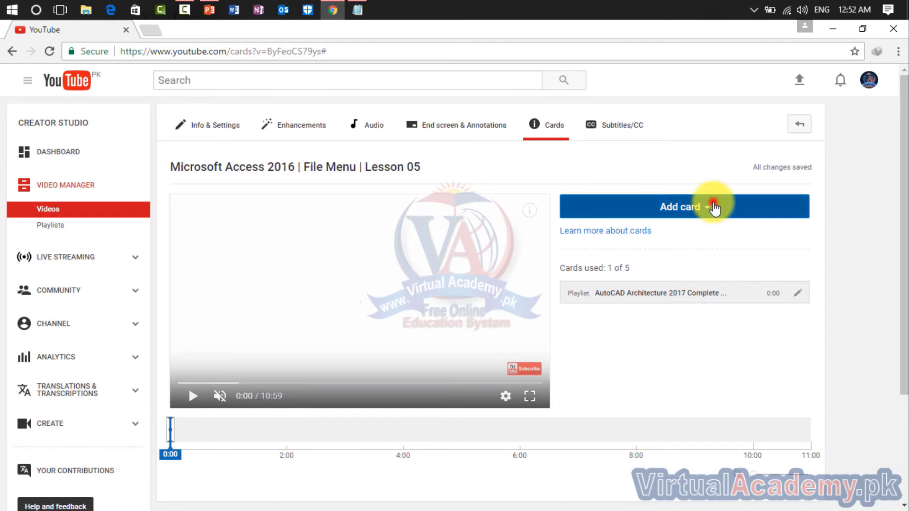
# Add another Video or Playlist card that promotes the Microsoft Excel 2016 playlist.
pyautogui.click(712, 207)
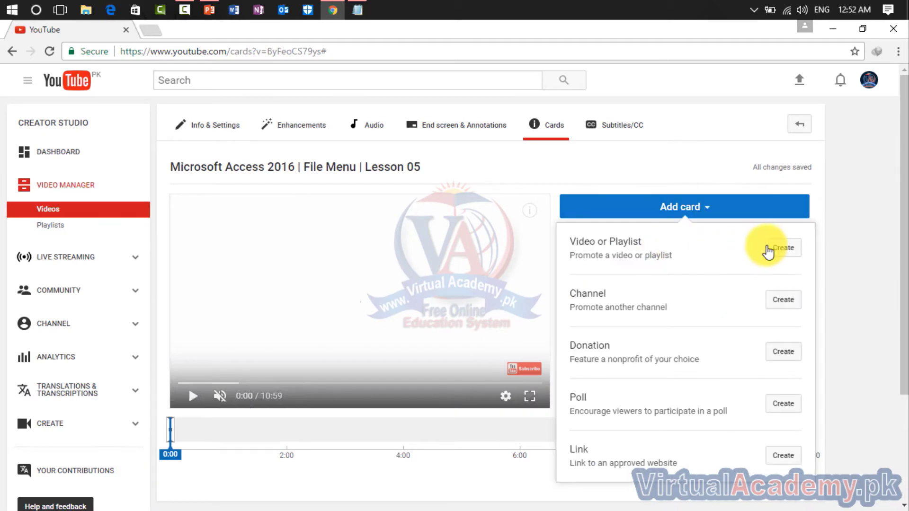
pyautogui.click(785, 252)
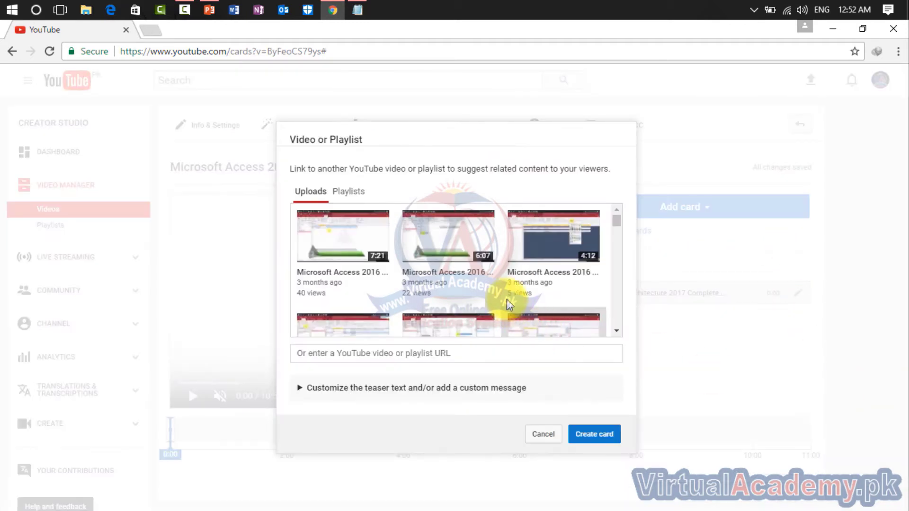
pyautogui.click(341, 190)
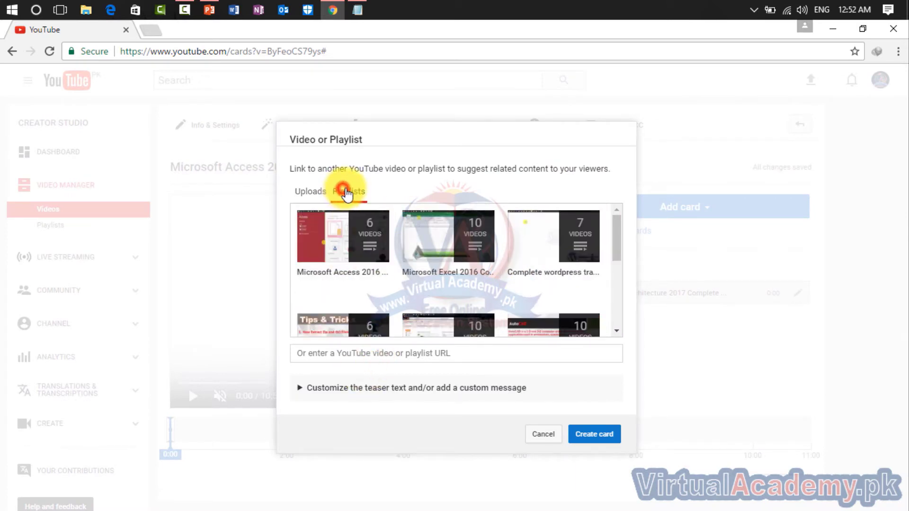
pyautogui.click(471, 251)
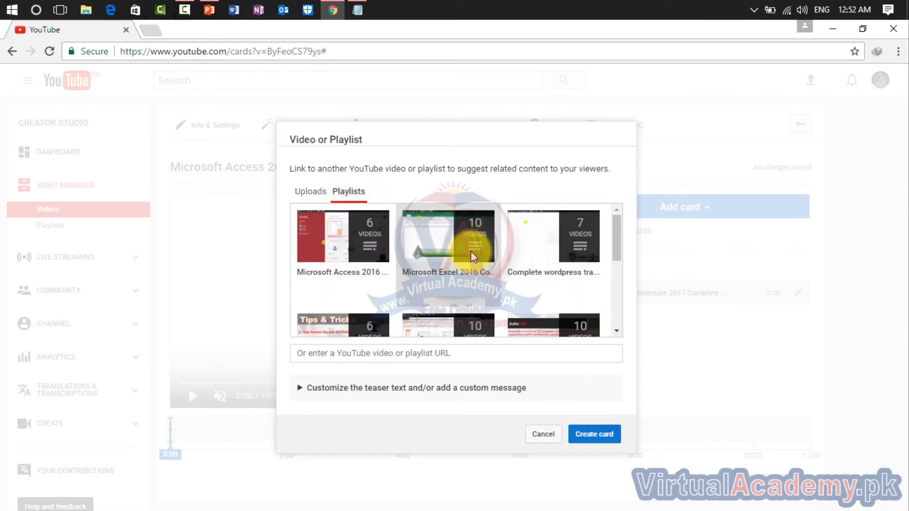
pyautogui.click(606, 437)
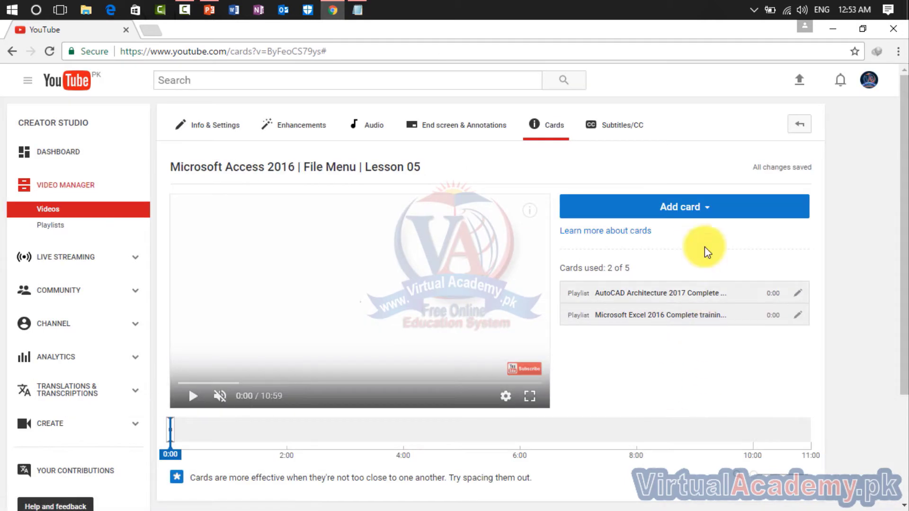
# Start a Poll card and set its question to "which one is the best Course in Virtual Academy".
pyautogui.click(703, 211)
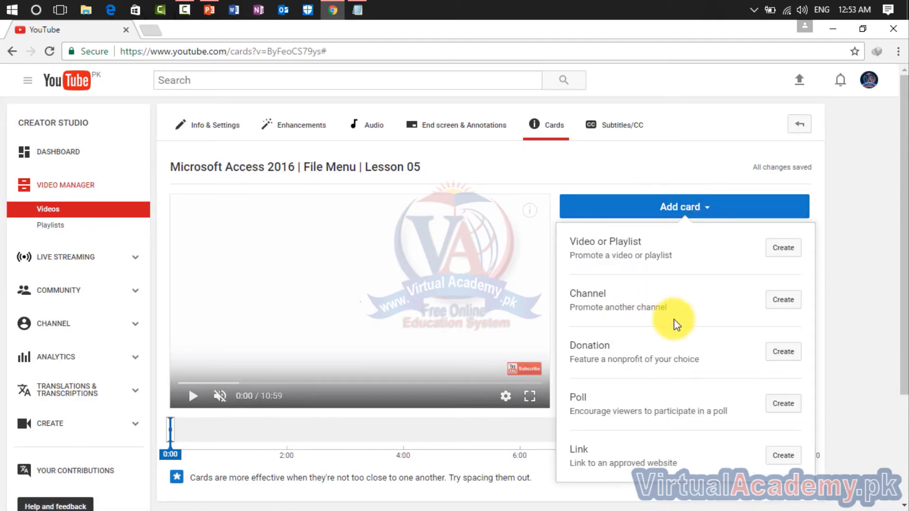
pyautogui.click(788, 407)
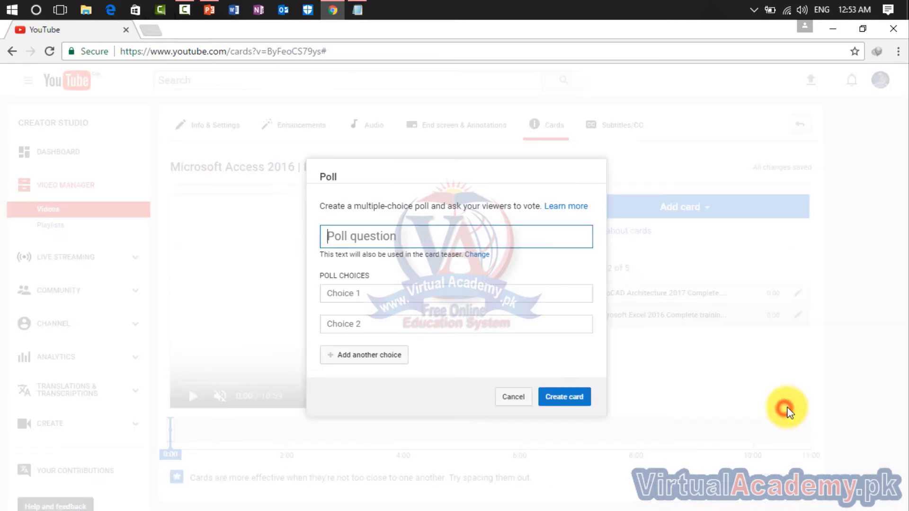
pyautogui.click(413, 235)
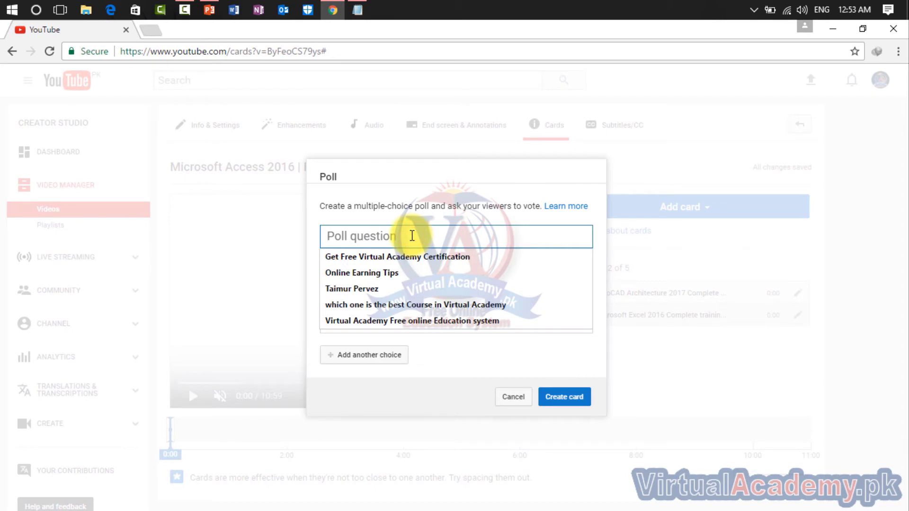
pyautogui.click(386, 306)
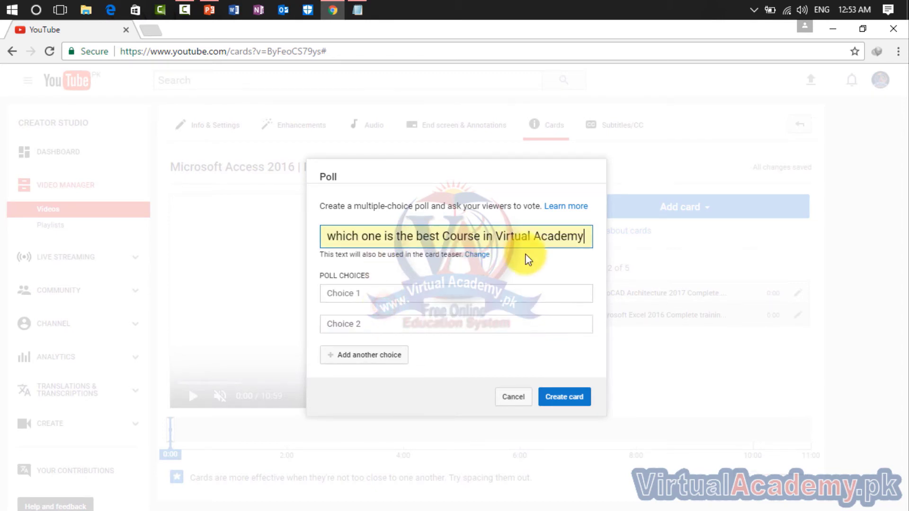
pyautogui.moveTo(586, 238); pyautogui.dragTo(225, 243)
pyautogui.click(573, 245)
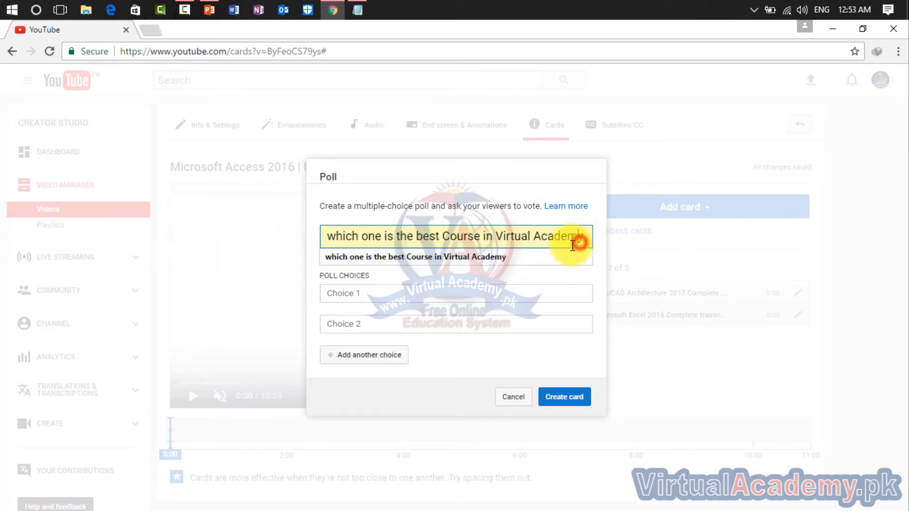
# Fill the first two poll choices with "ms word" and add a third choice to the poll.
pyautogui.click(393, 293)
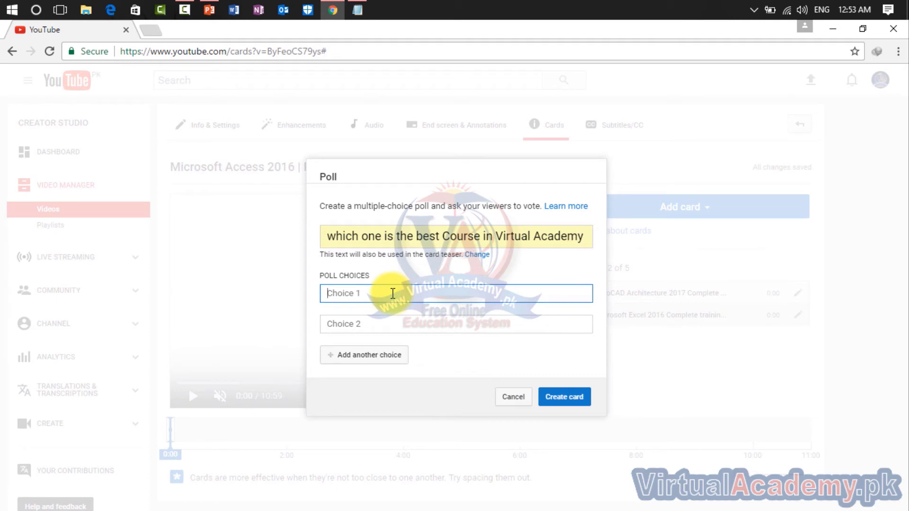
pyautogui.click(393, 293)
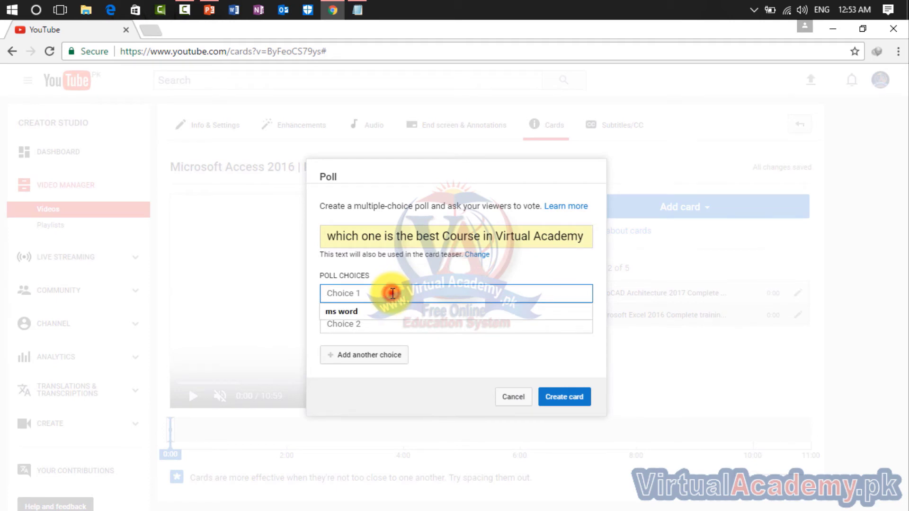
pyautogui.click(388, 311)
pyautogui.click(388, 324)
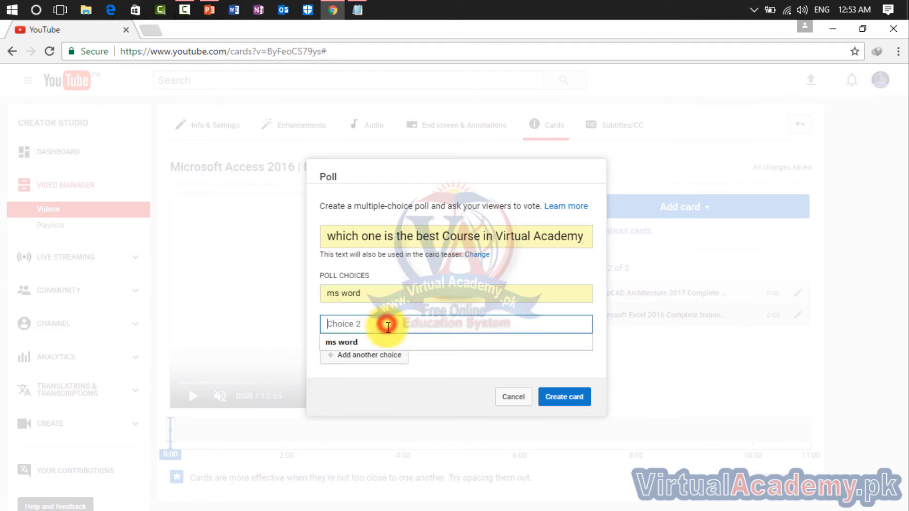
pyautogui.click(382, 340)
pyautogui.click(383, 355)
# Change the second poll choice to "Ms Excel", enter "Ms PowerPoint" as the third, and create the poll card.
pyautogui.click(378, 314)
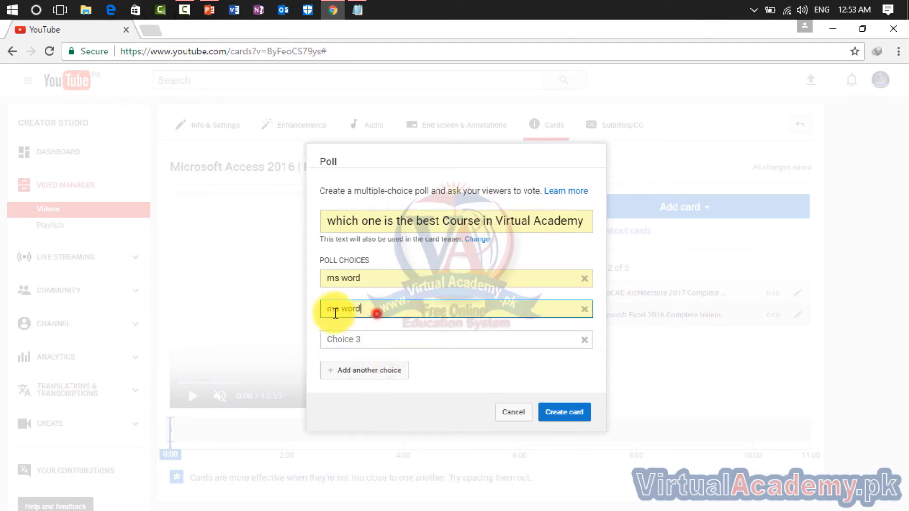
pyautogui.click(258, 311)
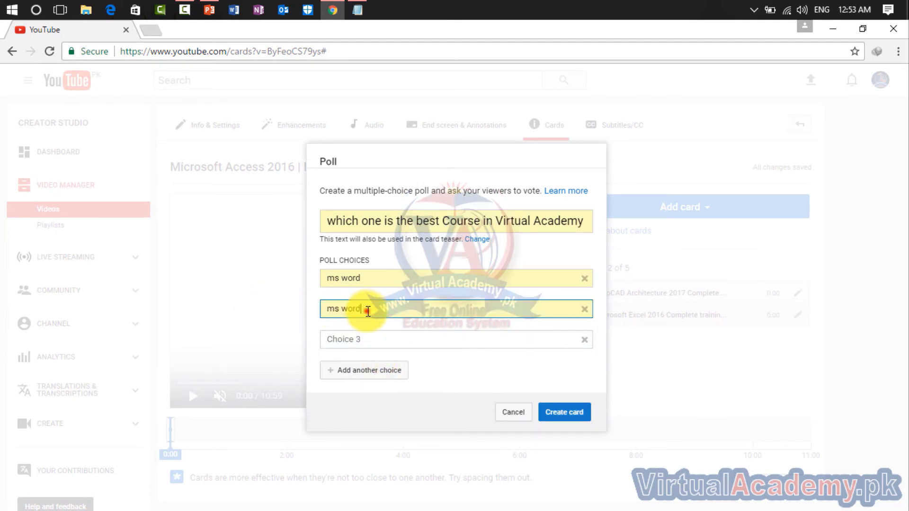
pyautogui.moveTo(366, 310); pyautogui.dragTo(254, 303)
pyautogui.write('M')
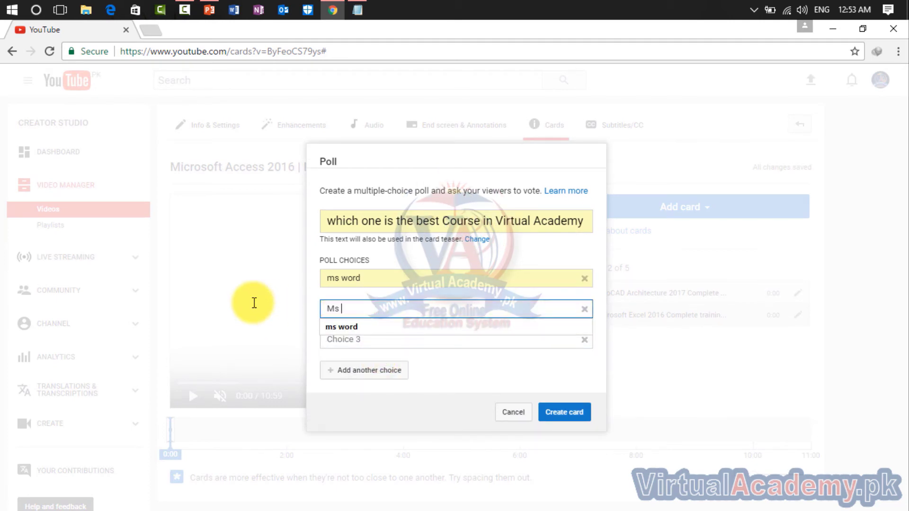
pyautogui.write('s')
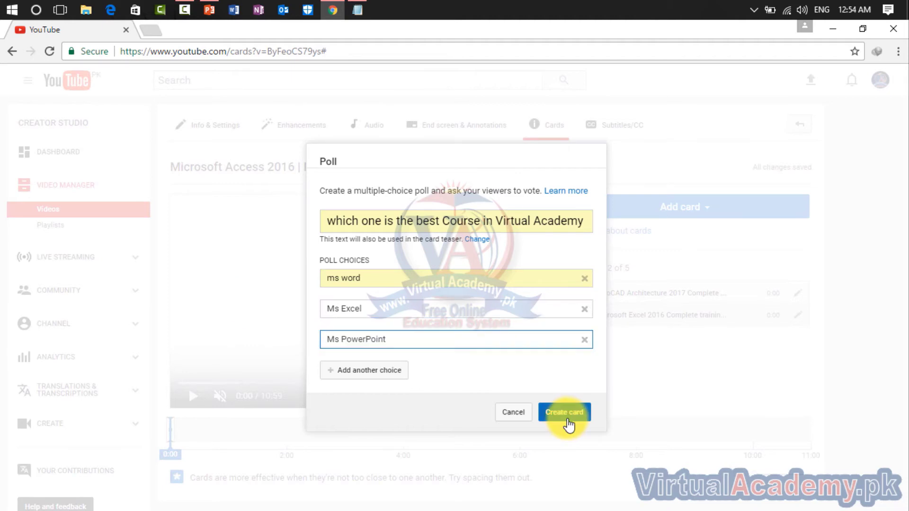
pyautogui.click(564, 412)
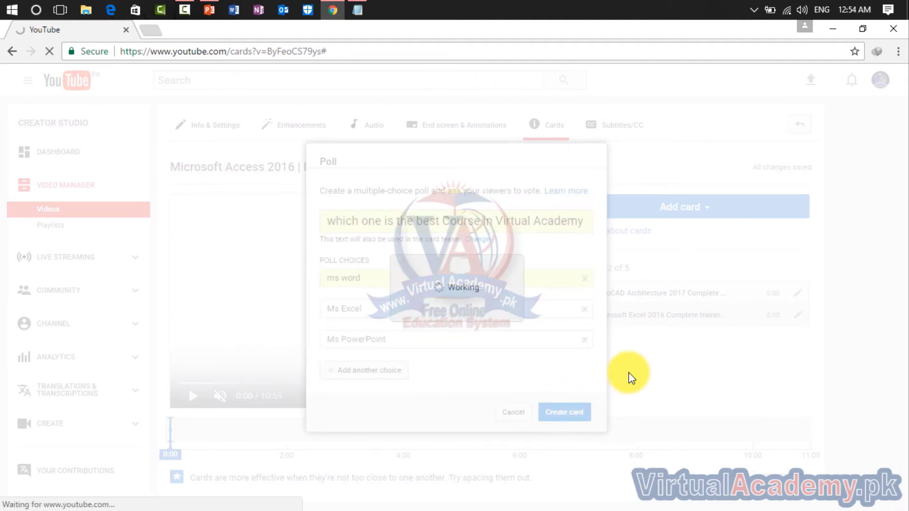
pyautogui.click(721, 211)
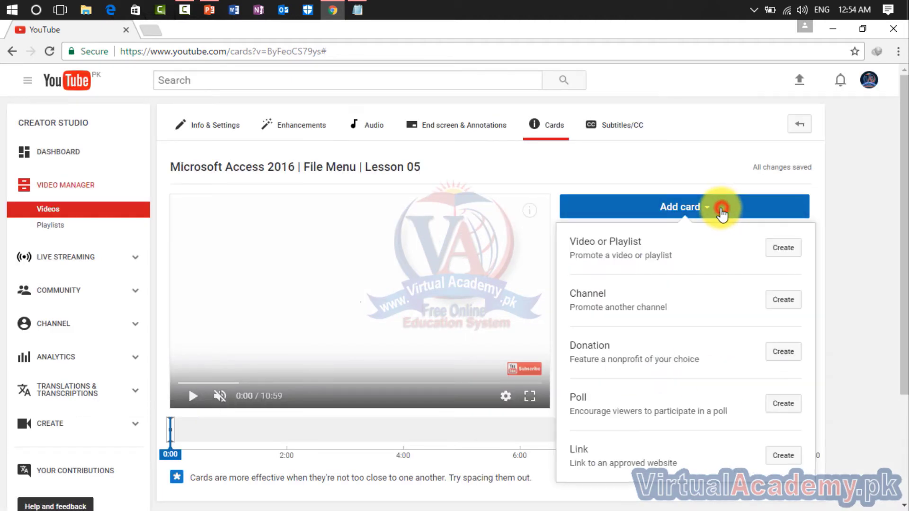
pyautogui.scroll(-3, 673, 374)
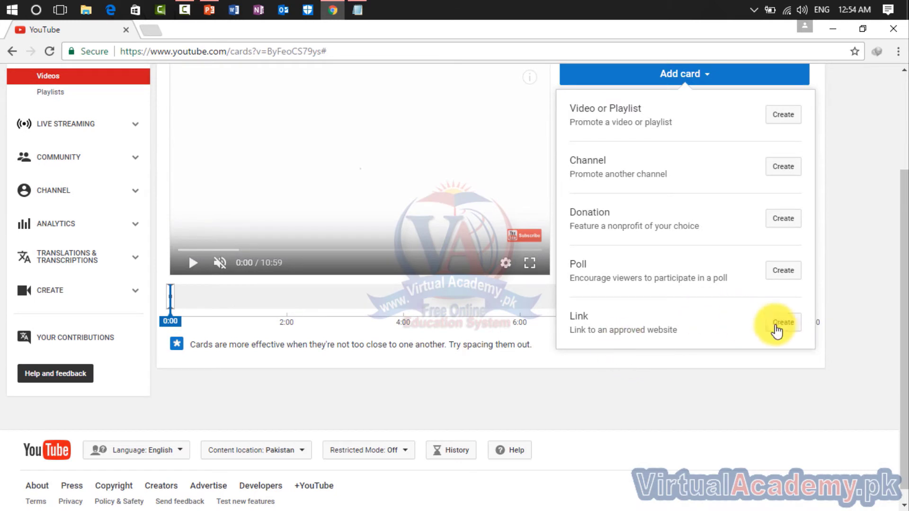
pyautogui.click(782, 323)
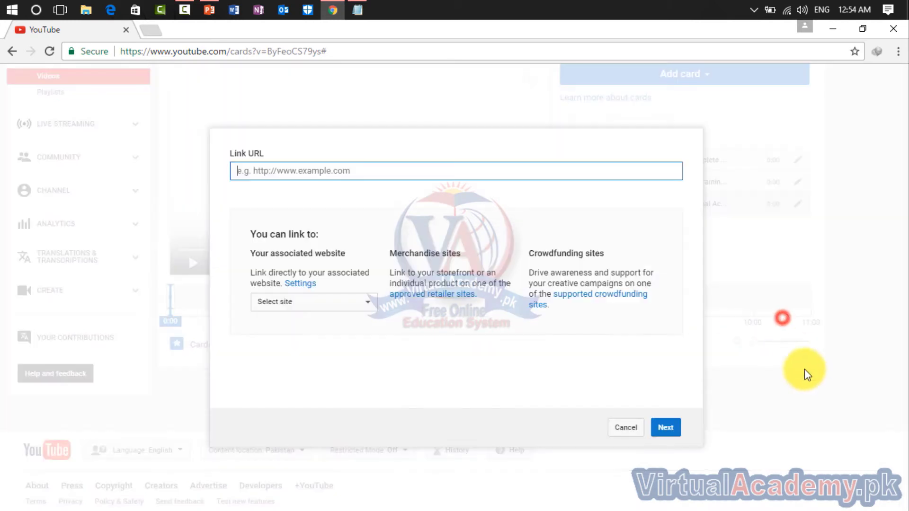
pyautogui.click(447, 171)
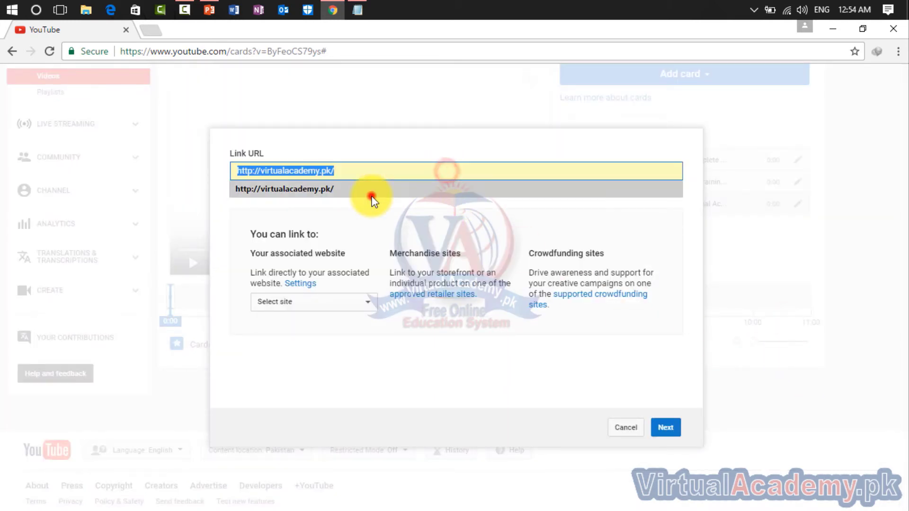
pyautogui.click(370, 190)
pyautogui.click(355, 302)
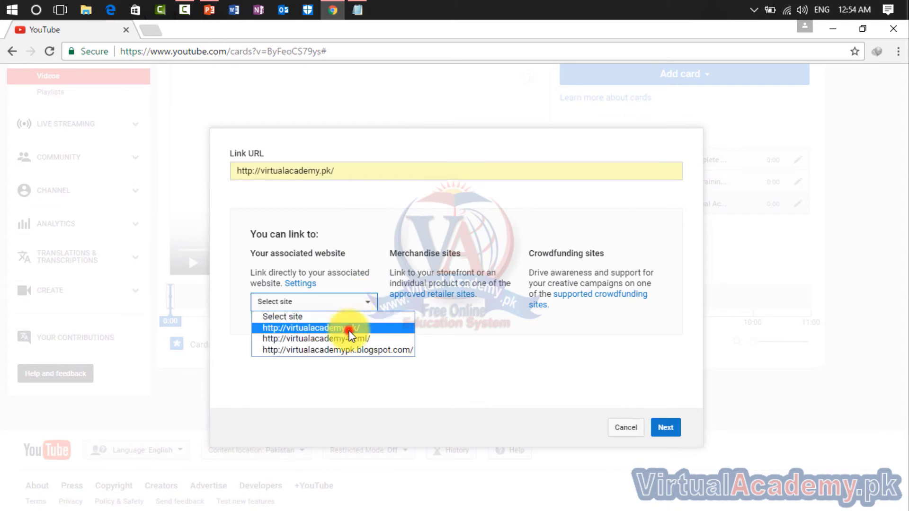
pyautogui.click(348, 328)
pyautogui.click(667, 429)
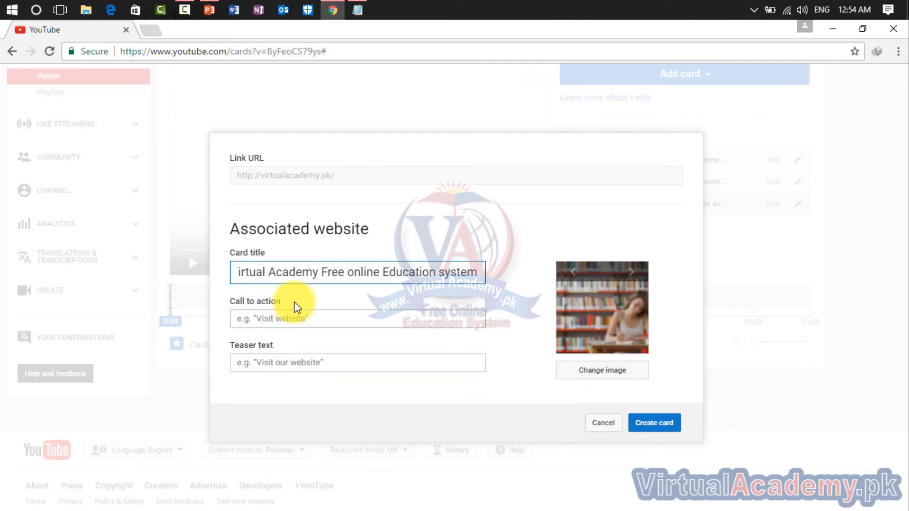
# Set both the call to action and the teaser text of the link card to "Learn More About Computer".
pyautogui.click(300, 321)
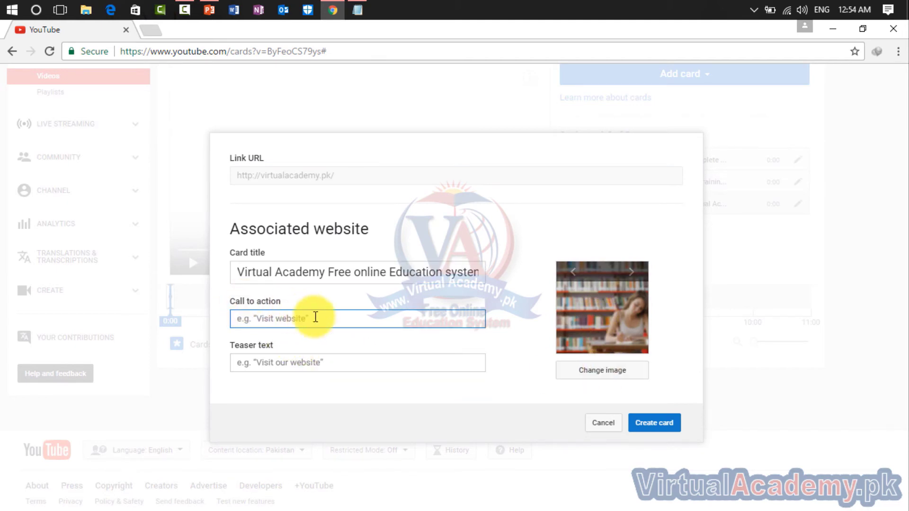
pyautogui.click(315, 316)
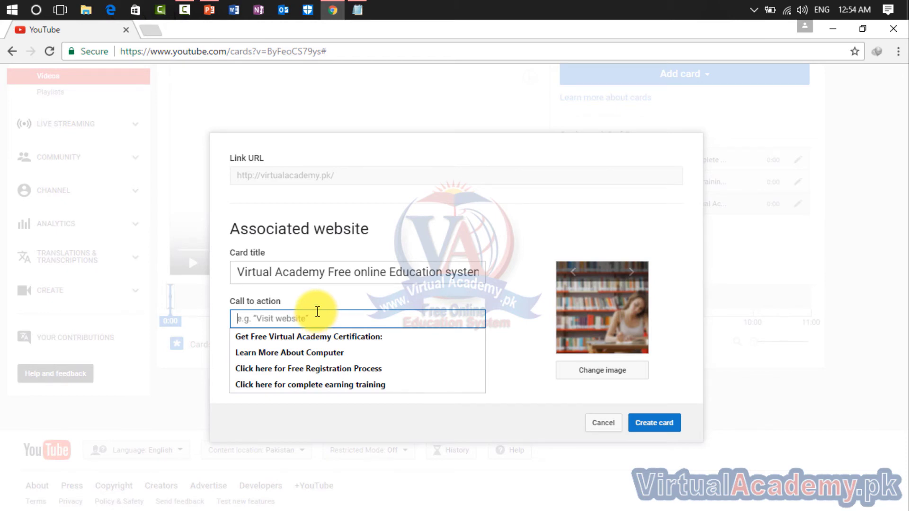
pyautogui.click(356, 353)
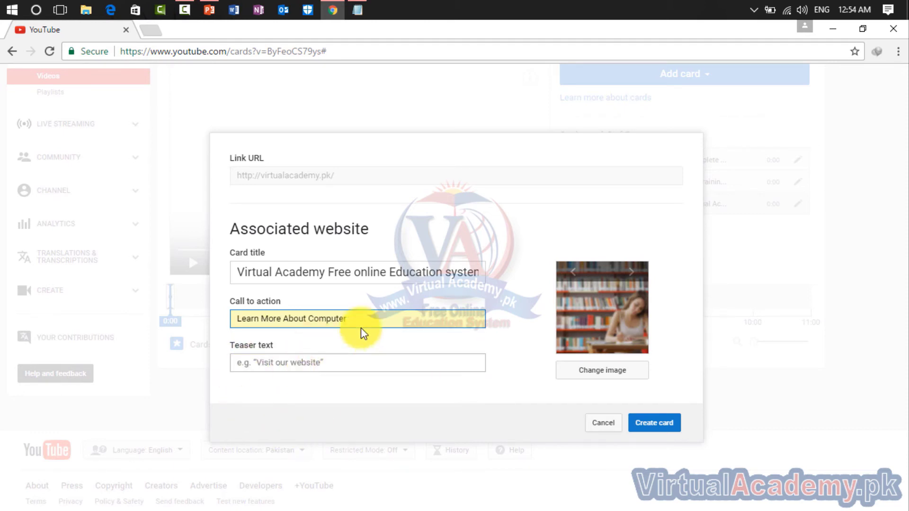
pyautogui.click(268, 366)
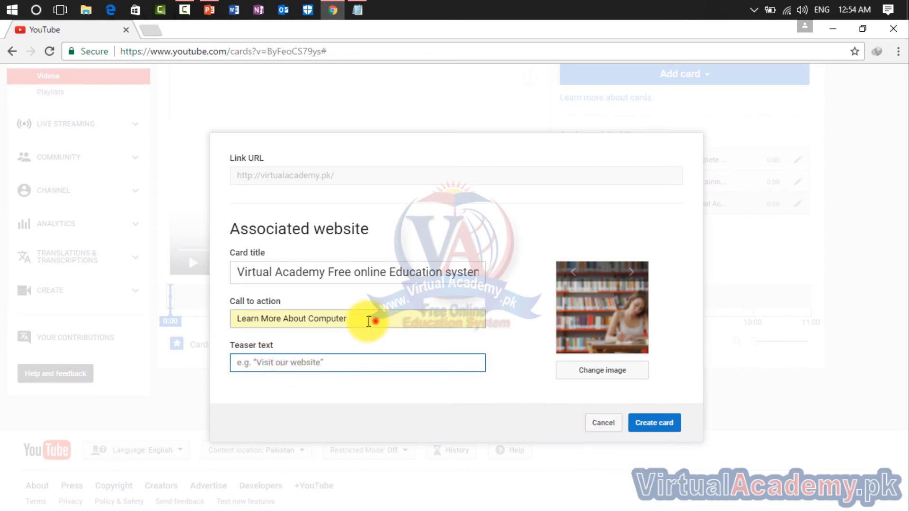
pyautogui.moveTo(374, 320); pyautogui.dragTo(190, 316)
pyautogui.hotkey('ctrl', 'c')
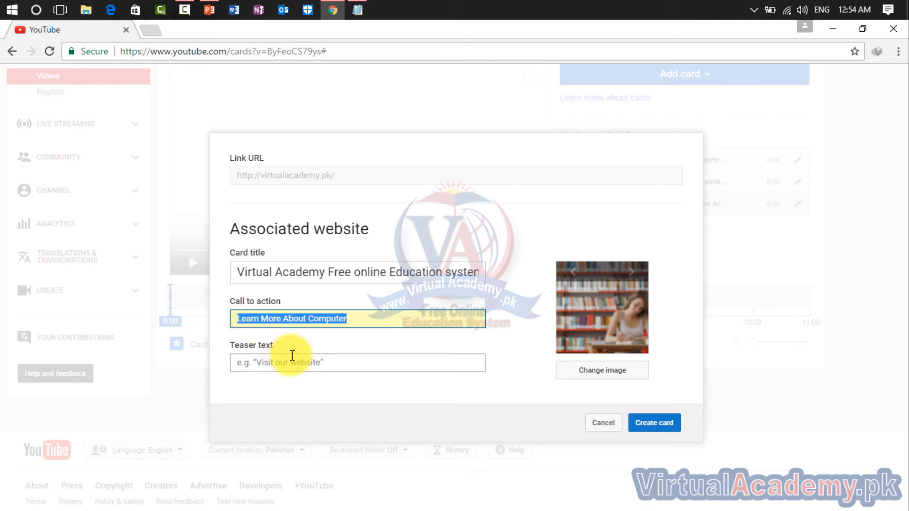
pyautogui.click(293, 361)
pyautogui.hotkey('ctrl', 'v')
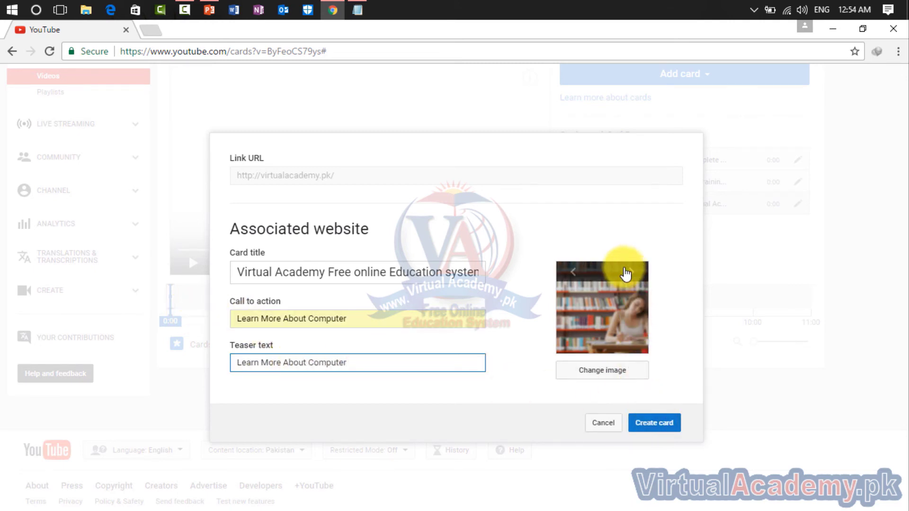
# Choose the image of the man with glasses for the link card and create the card.
pyautogui.click(573, 273)
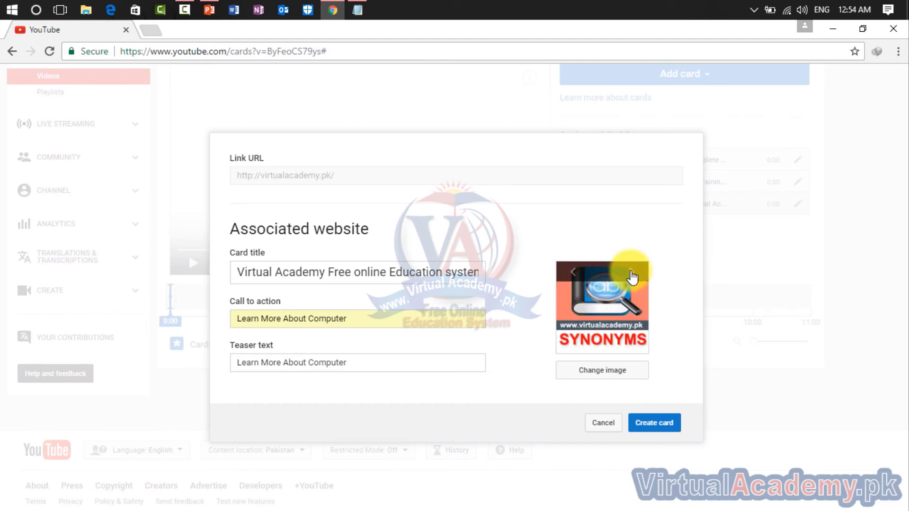
pyautogui.click(632, 274)
pyautogui.click(632, 275)
pyautogui.click(632, 275)
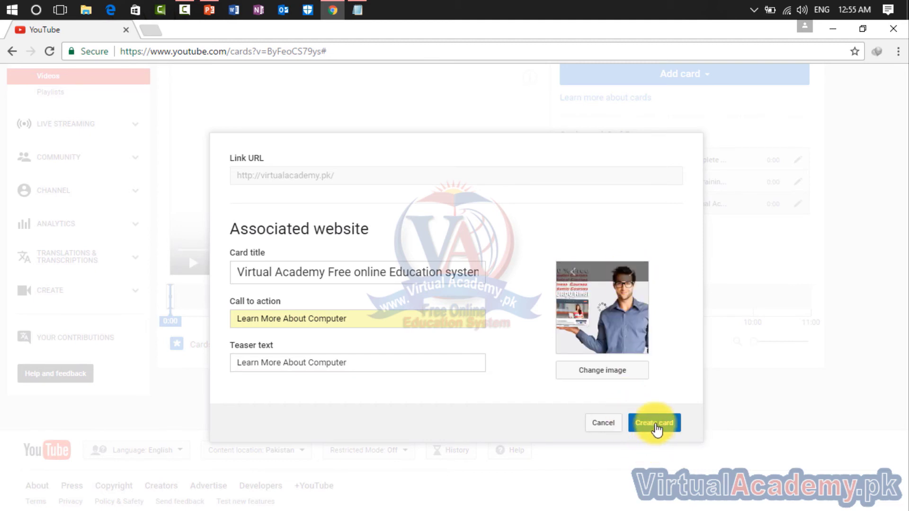
pyautogui.click(654, 423)
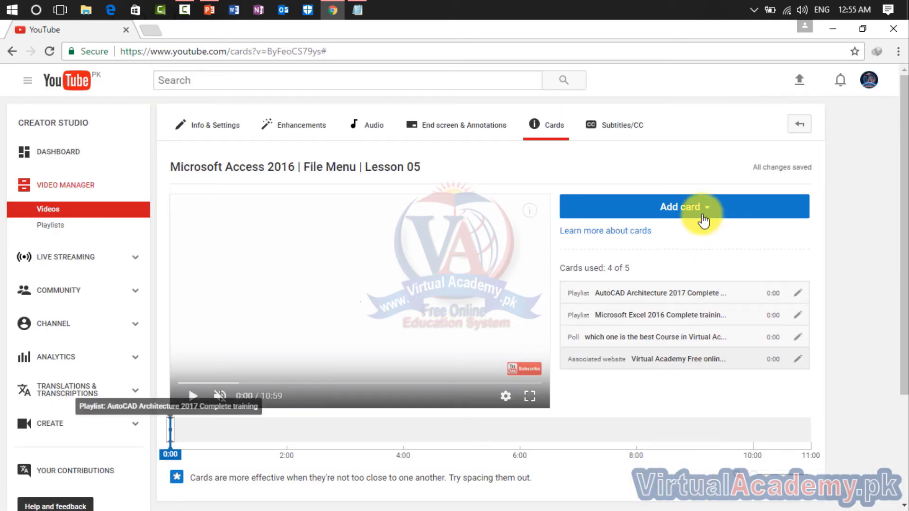
# Move the associated website card to 0:29 on the timeline and open the video's watch page in a new browser tab.
pyautogui.scroll(-3, 691, 398)
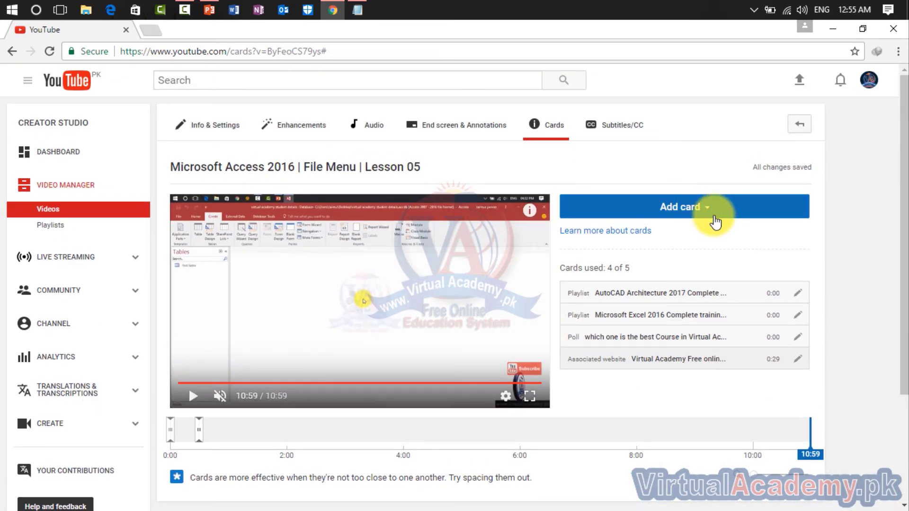
pyautogui.rightClick(372, 171)
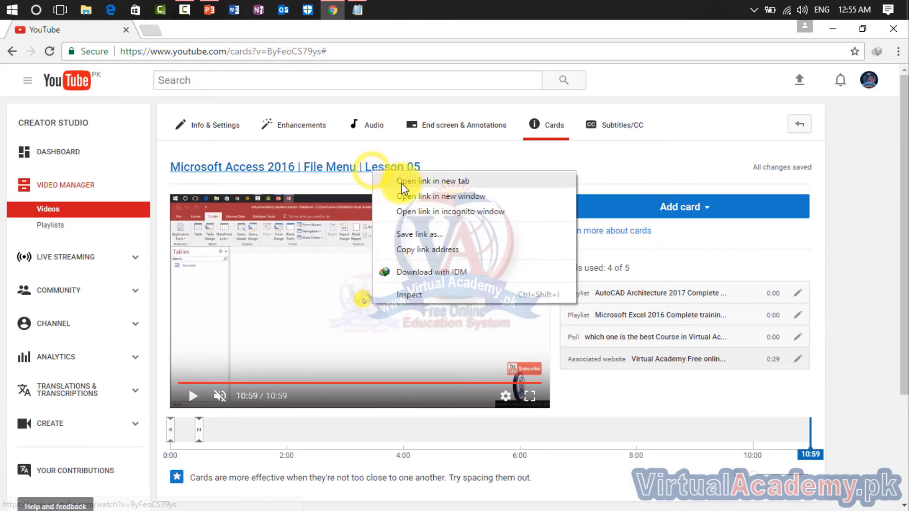
pyautogui.click(402, 184)
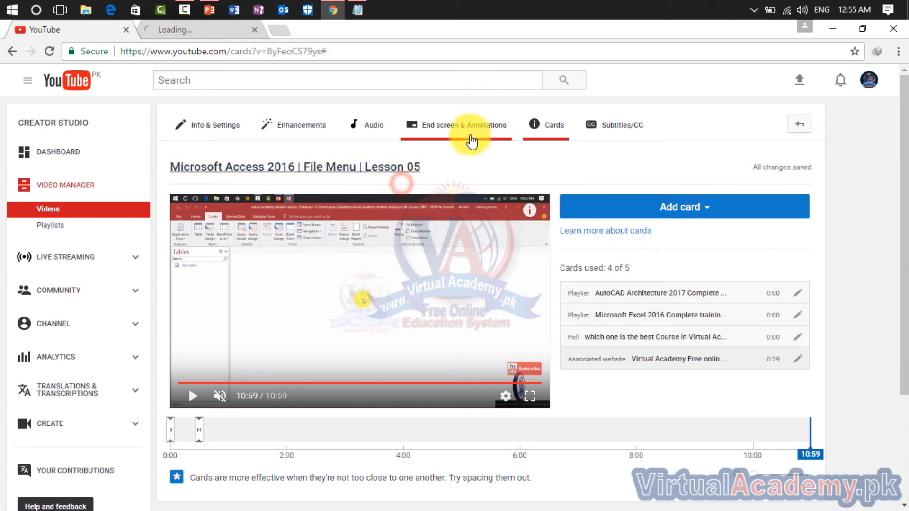
pyautogui.hotkey('ctrl', 'Tab')
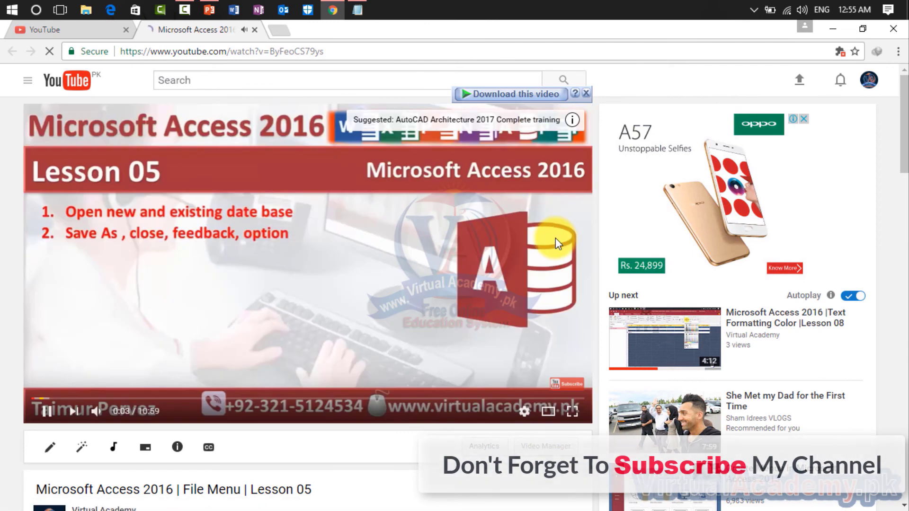
# Expand the cards in the playing video and look through the playlist, poll and website cards.
pyautogui.click(572, 124)
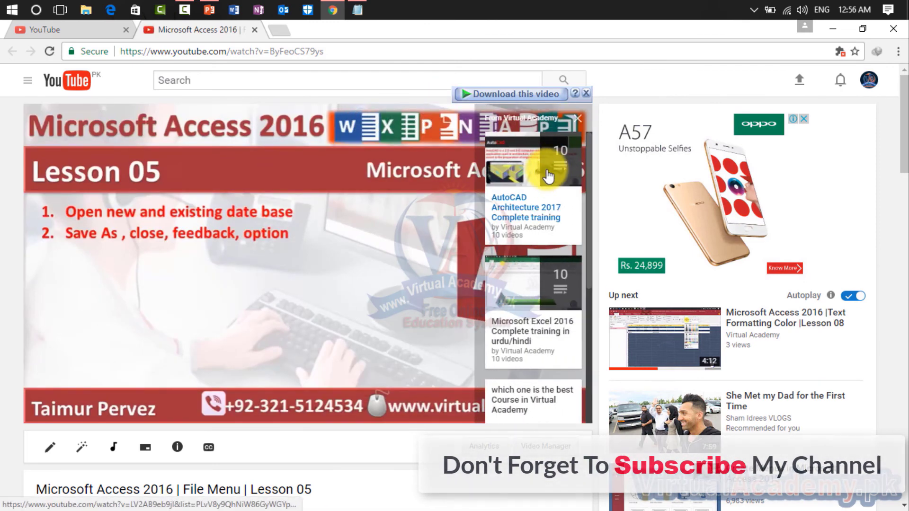
pyautogui.scroll(-3, 525, 289)
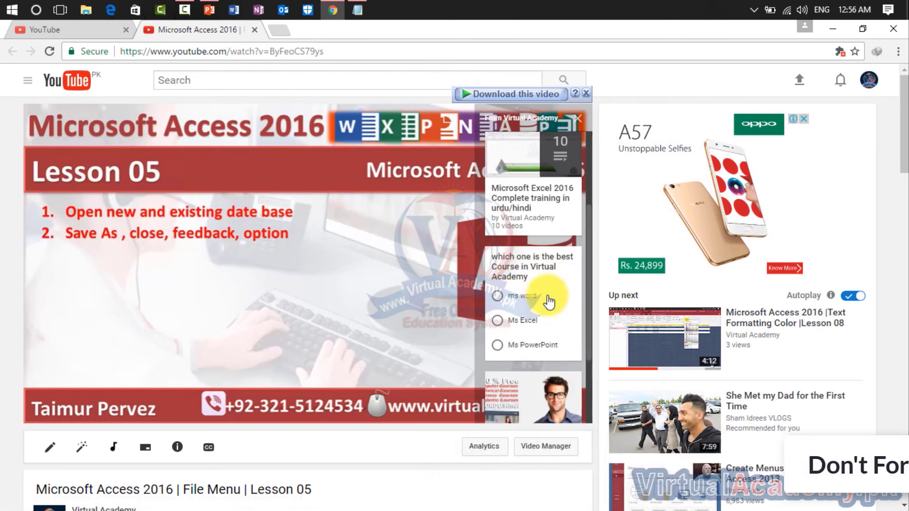
pyautogui.scroll(-2, 545, 298)
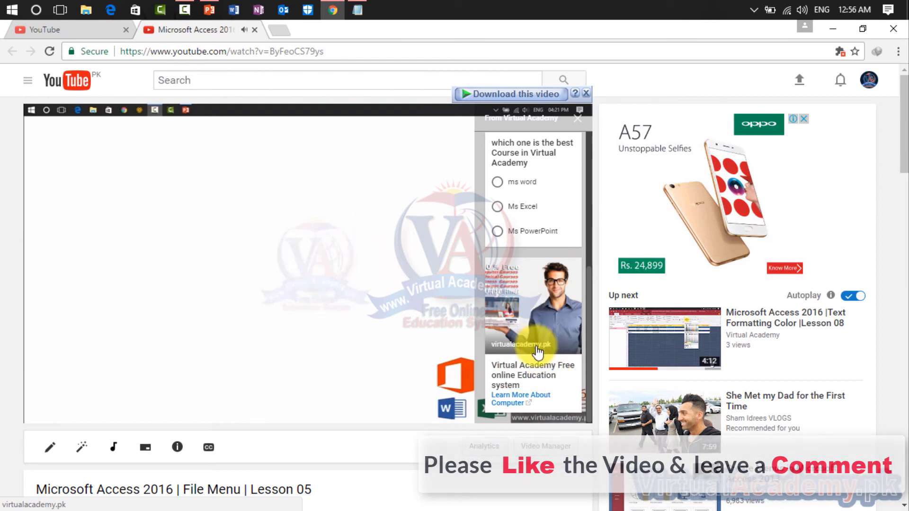
pyautogui.scroll(4, 537, 351)
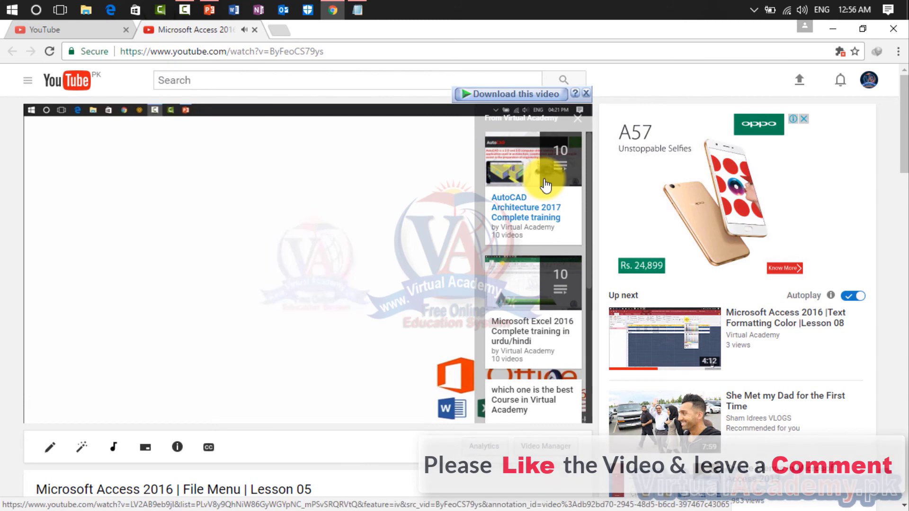
pyautogui.scroll(-4, 546, 186)
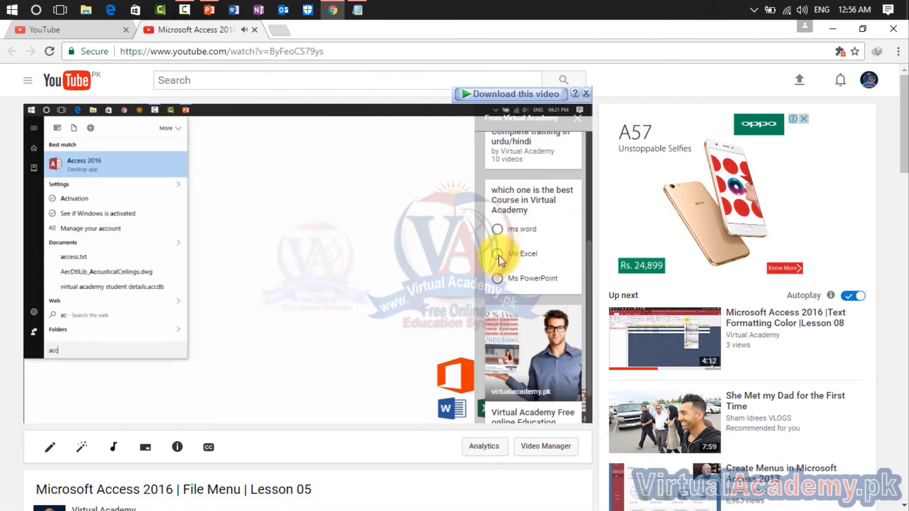
# Vote for "Ms Excel" in the poll card and test the website card's link, closing the tab it opens.
pyautogui.click(497, 254)
pyautogui.scroll(-1, 540, 311)
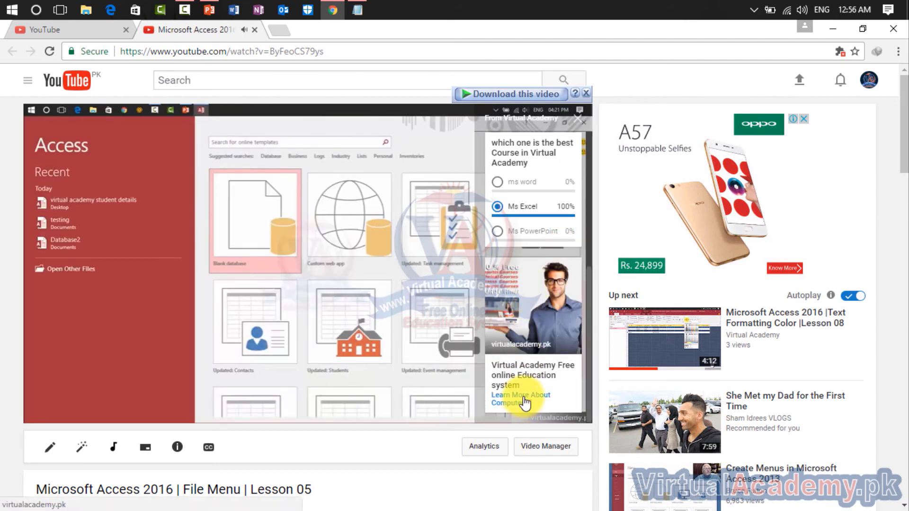
pyautogui.click(524, 401)
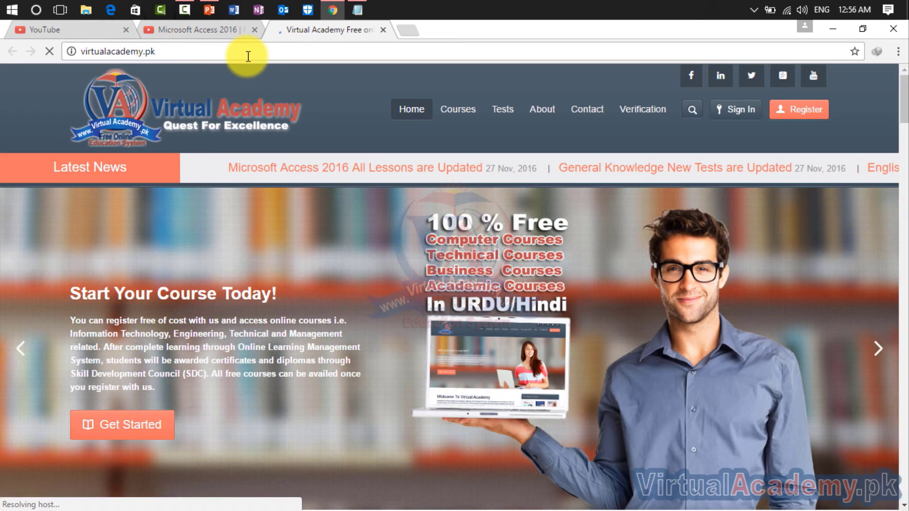
pyautogui.click(385, 31)
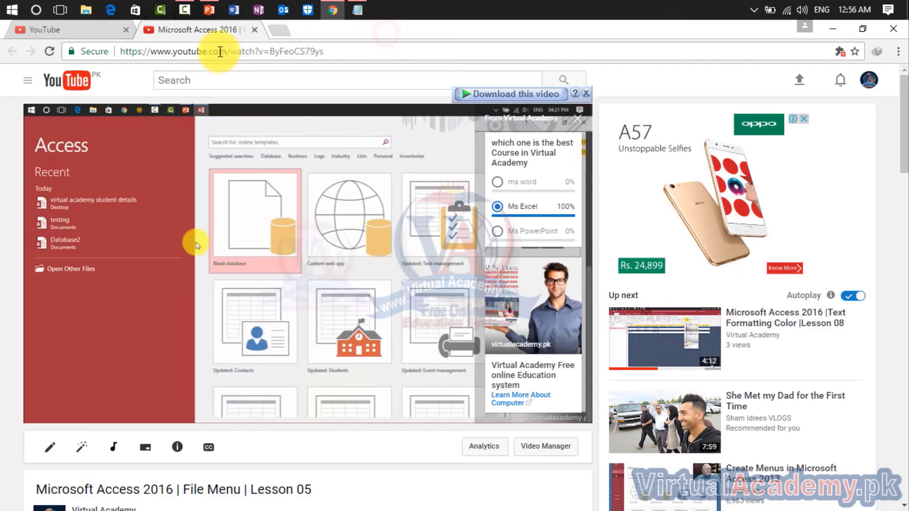